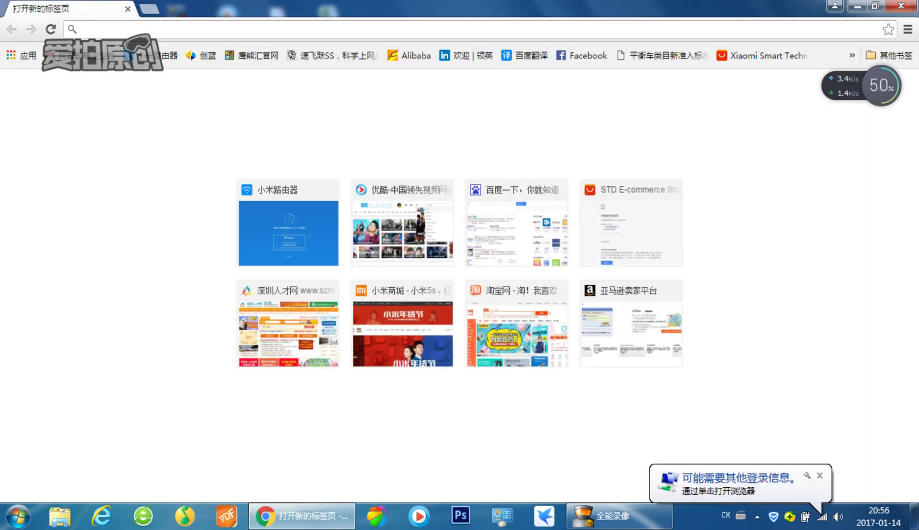
{"action": "type", "text": "www"}
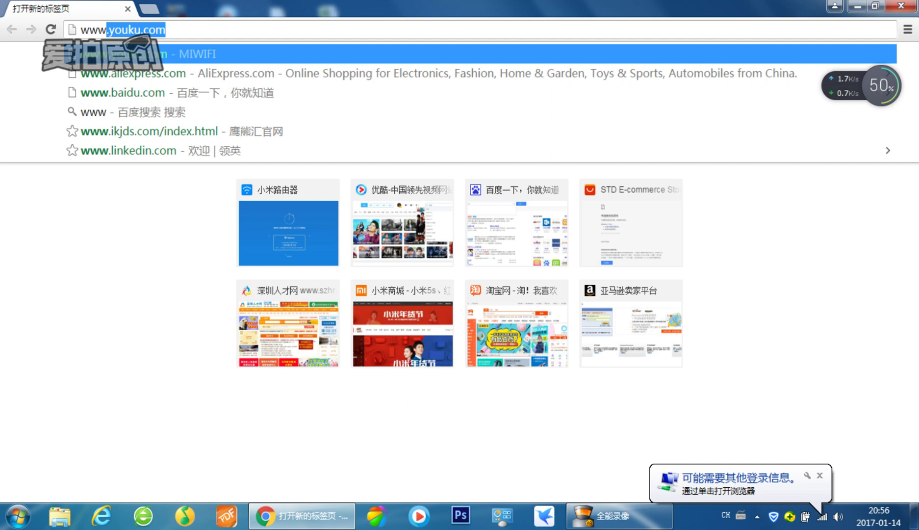
{"action": "type", "text": ".miwf"}
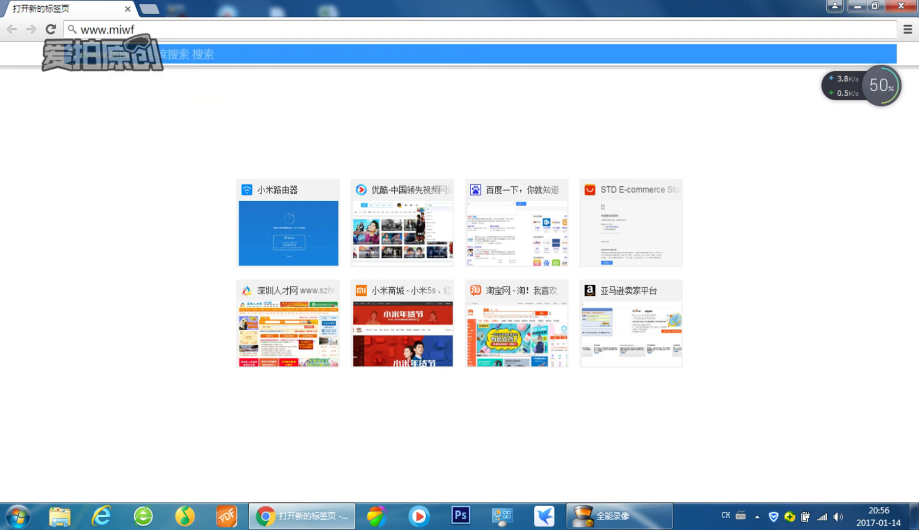
{"action": "key", "text": "BackSpace"}
{"action": "type", "text": "ifi.com"}
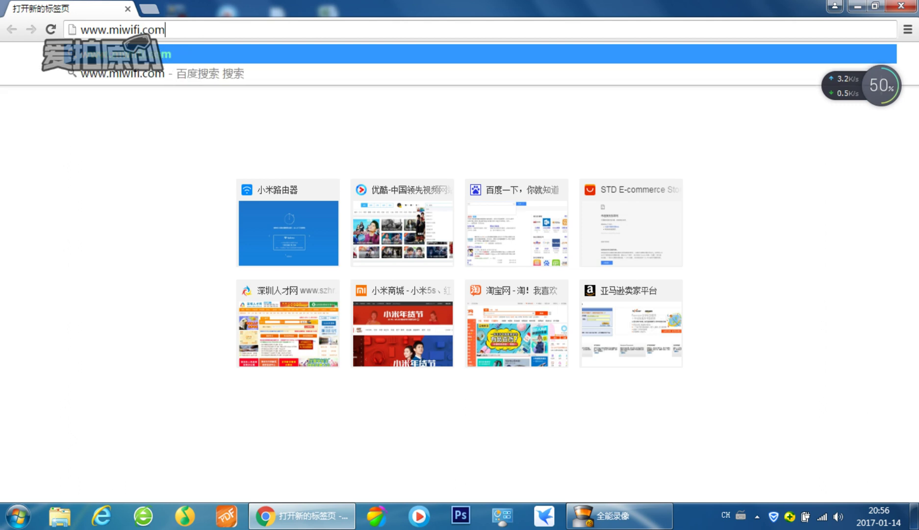
{"action": "key", "text": "Return"}
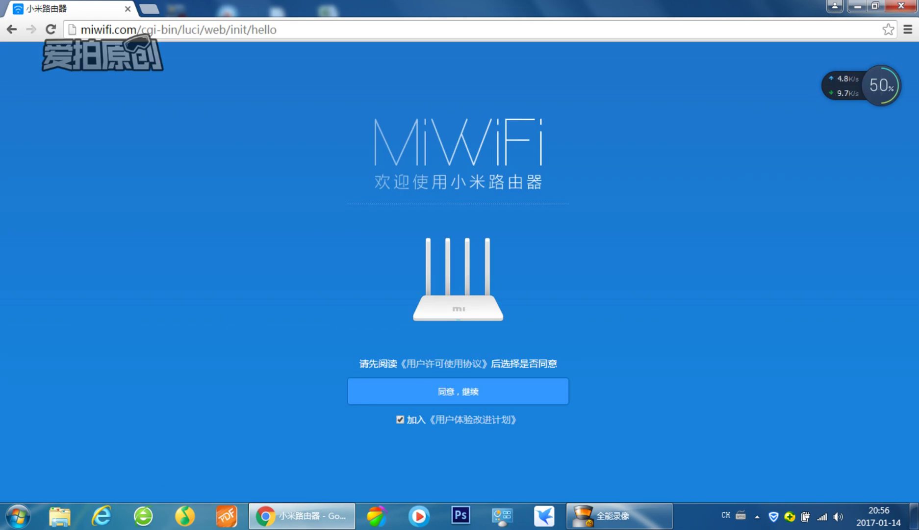
- Opt out of 用户体验改进计划, accept the licence, and pick 路由器工作模式
{"action": "left_click", "coordinate": [399, 419]}
{"action": "left_click", "coordinate": [458, 391]}
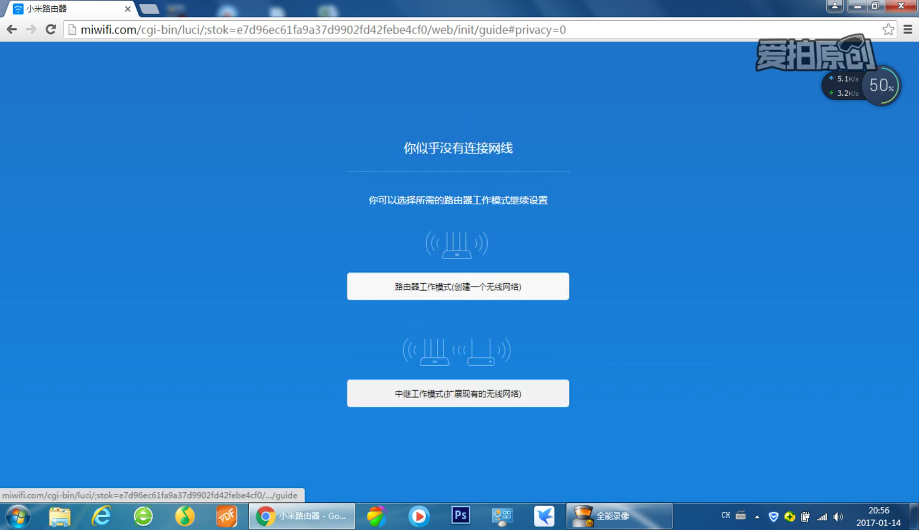
{"action": "left_click", "coordinate": [458, 286]}
{"action": "left_click", "coordinate": [441, 309]}
- Set a Wi-Fi password for Xiaomi_2001, reuse it as the admin password, and submit 配置完成
{"action": "type", "text": "1"}
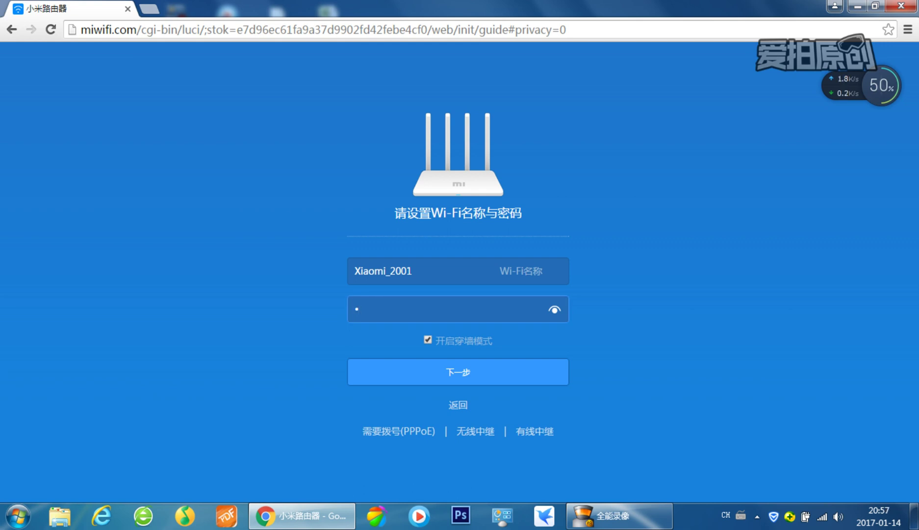
{"action": "type", "text": "23456789"}
{"action": "key", "text": "Return"}
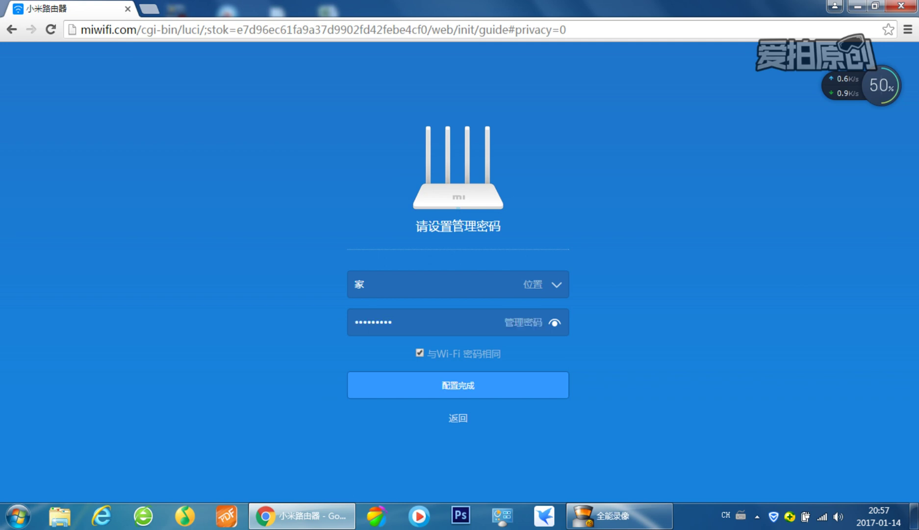
{"action": "key", "text": "Return"}
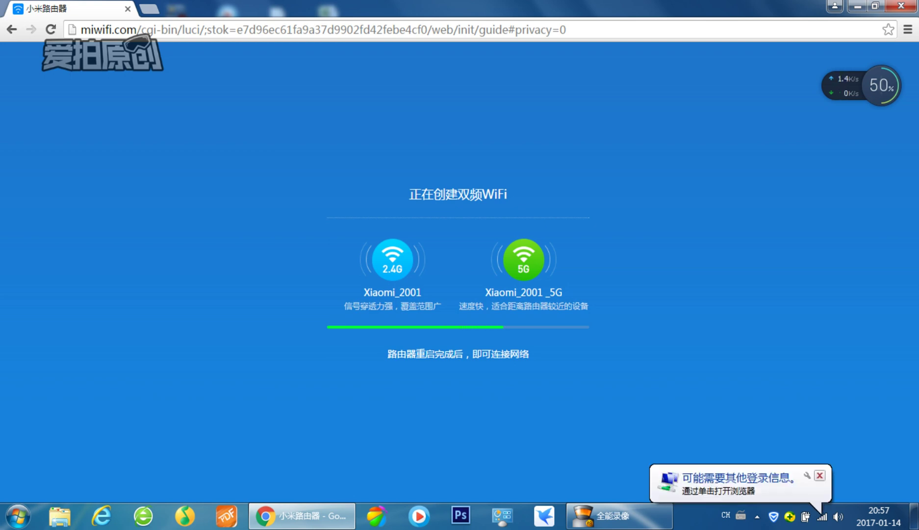
- Dismiss the Windows notification and continue past the Wi-Fi-created and configuration-complete screens
{"action": "left_click", "coordinate": [820, 475]}
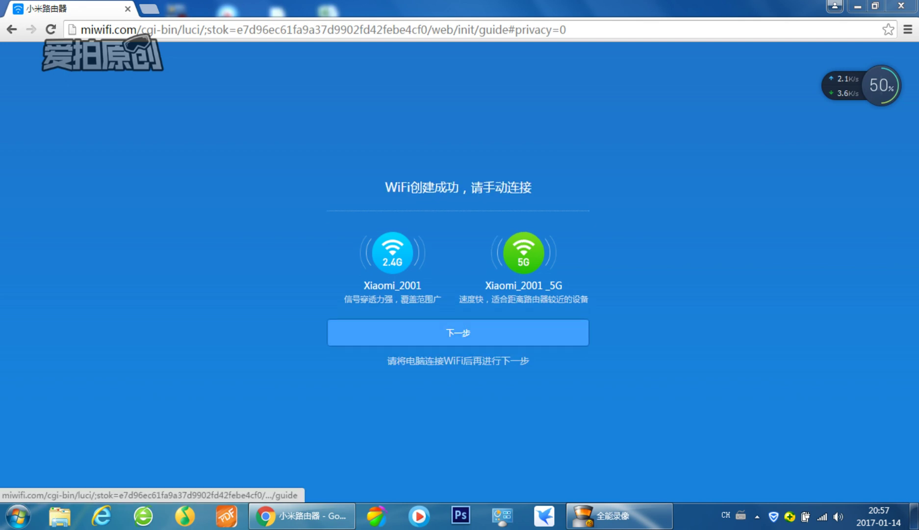
{"action": "left_click", "coordinate": [490, 332]}
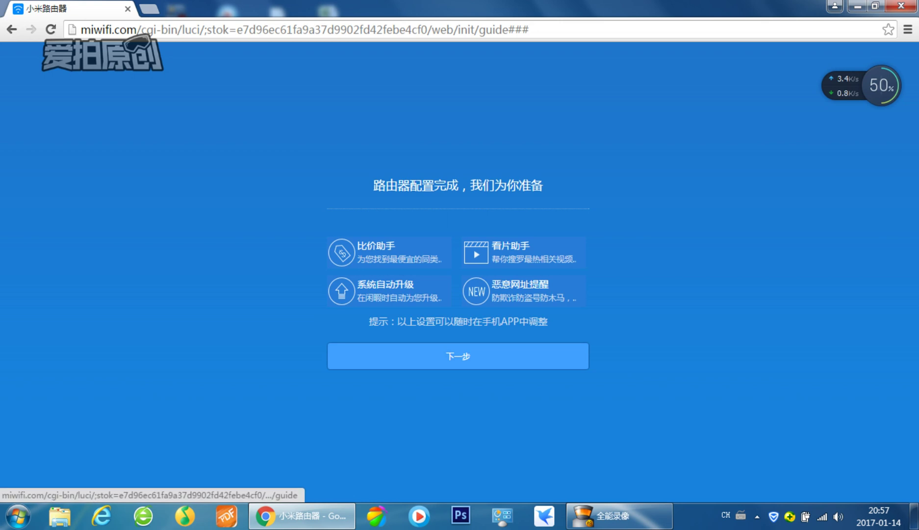
{"action": "left_click", "coordinate": [458, 355]}
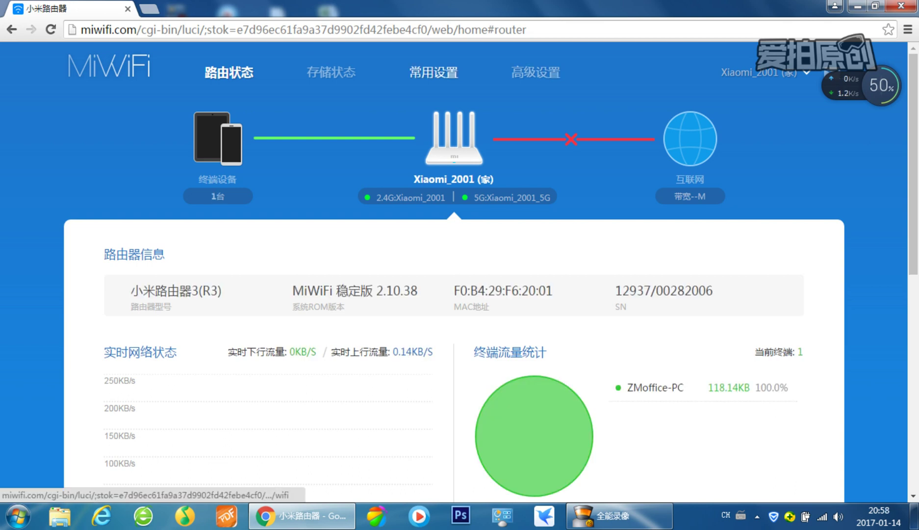
- Open 常用设置 > 系统状态 and launch the 手动升级 dialog
{"action": "left_click", "coordinate": [434, 73]}
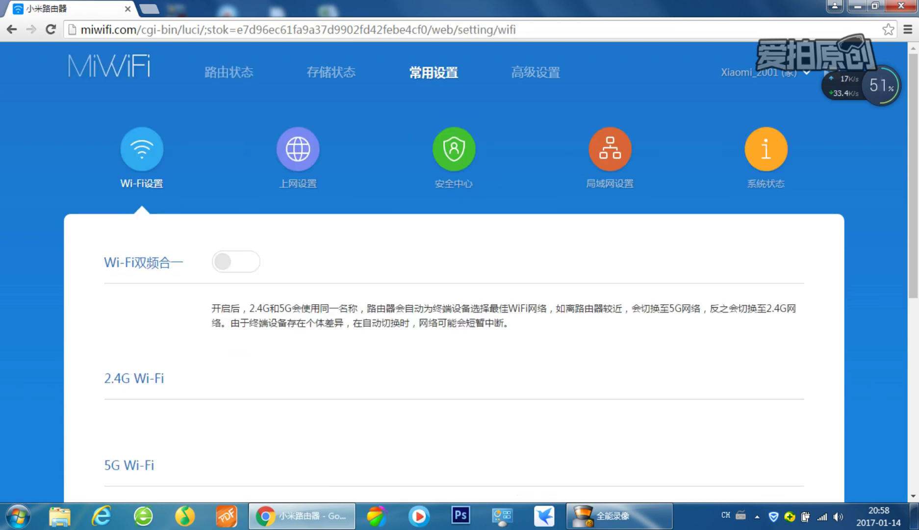
{"action": "left_click", "coordinate": [765, 152]}
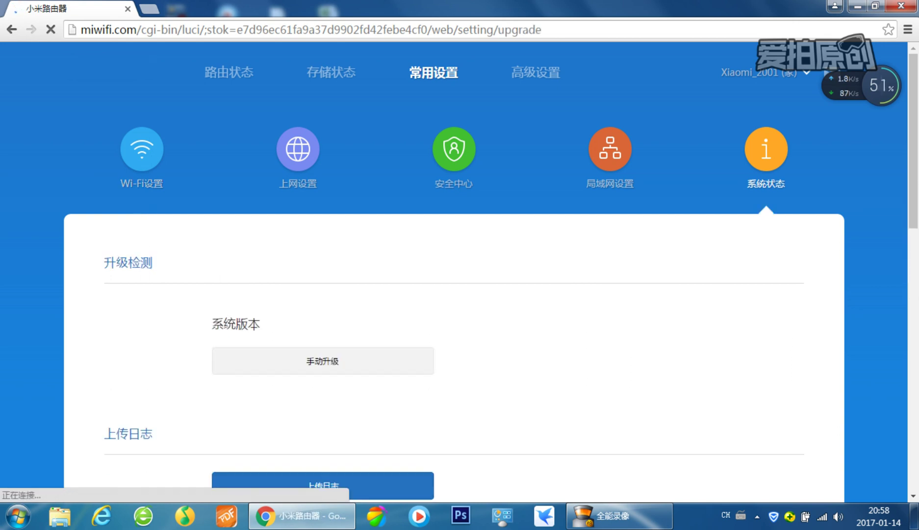
{"action": "scroll", "coordinate": [454, 274], "scroll_direction": "down", "scroll_amount": 2}
{"action": "scroll", "coordinate": [454, 275], "scroll_direction": "down", "scroll_amount": 1}
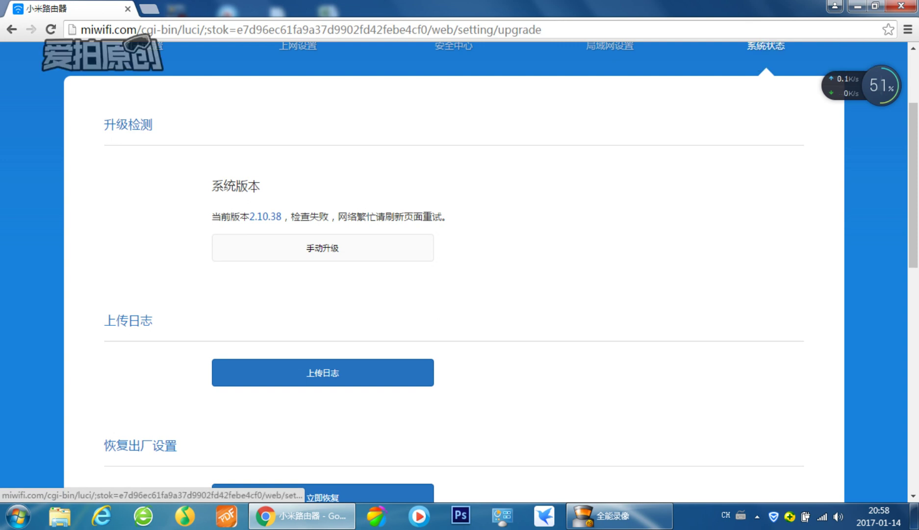
{"action": "left_click", "coordinate": [323, 248]}
- Pick miwifi_r3_firmware_62cf9_2.10.38_INT (2).bin from the xiaomi router 3 firmware folder
{"action": "left_click", "coordinate": [365, 276]}
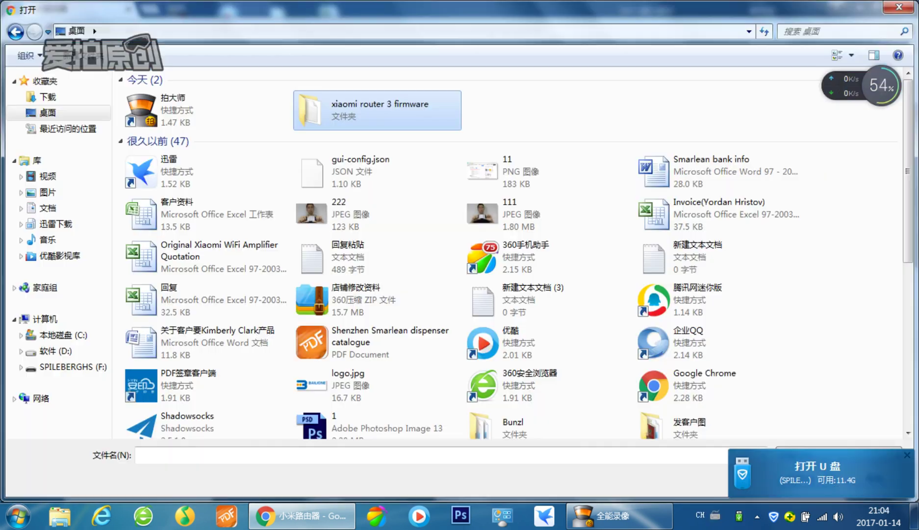
{"action": "double_click", "coordinate": [377, 109]}
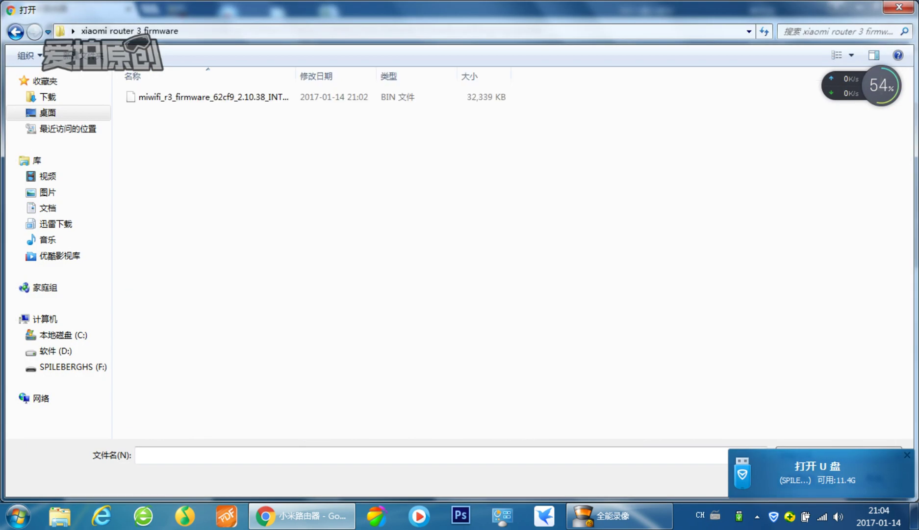
{"action": "left_click", "coordinate": [211, 97]}
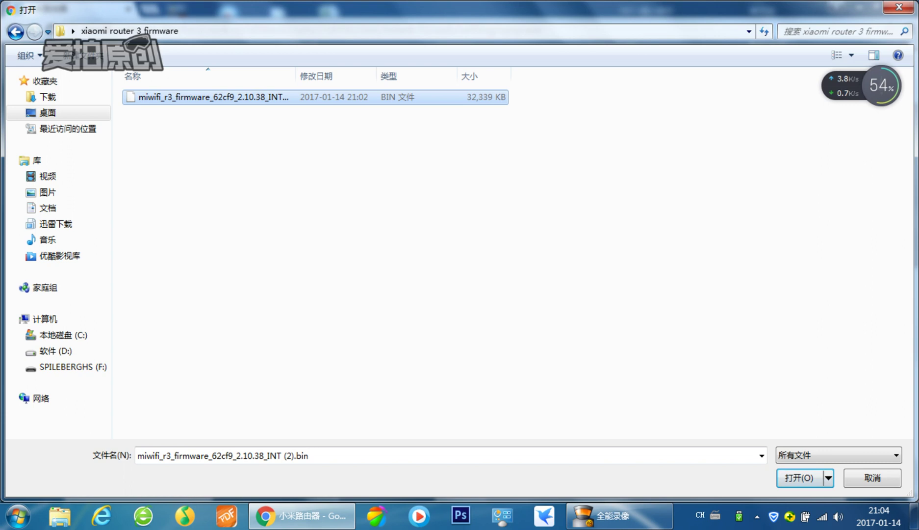
{"action": "key", "text": "F2"}
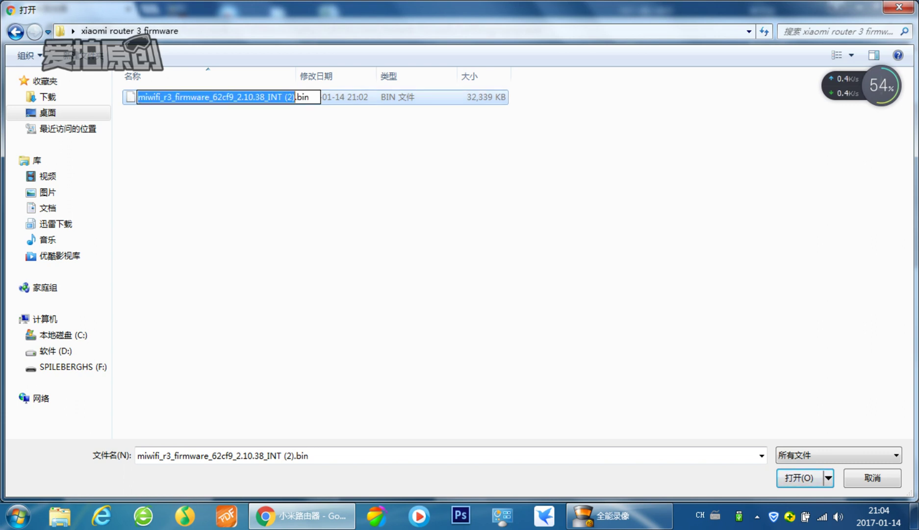
{"action": "key", "text": "Escape"}
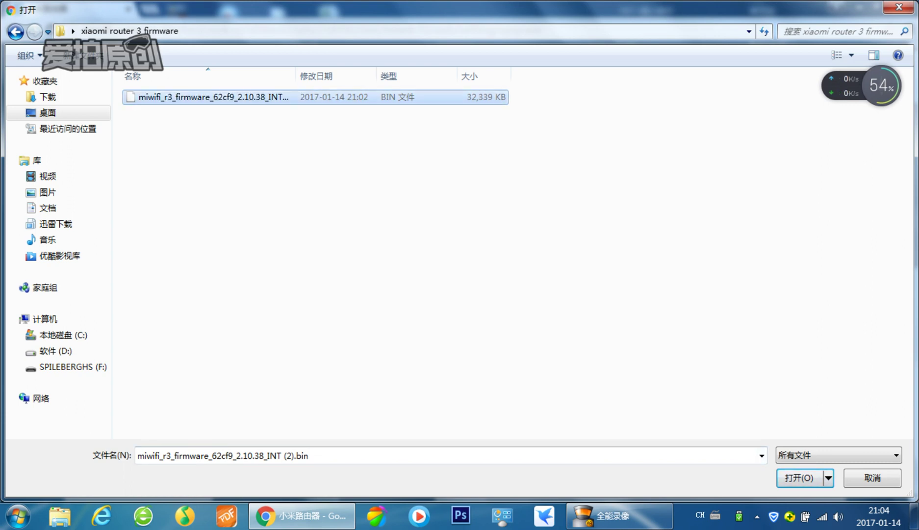
{"action": "key", "text": "Tab"}
{"action": "key", "text": "Return"}
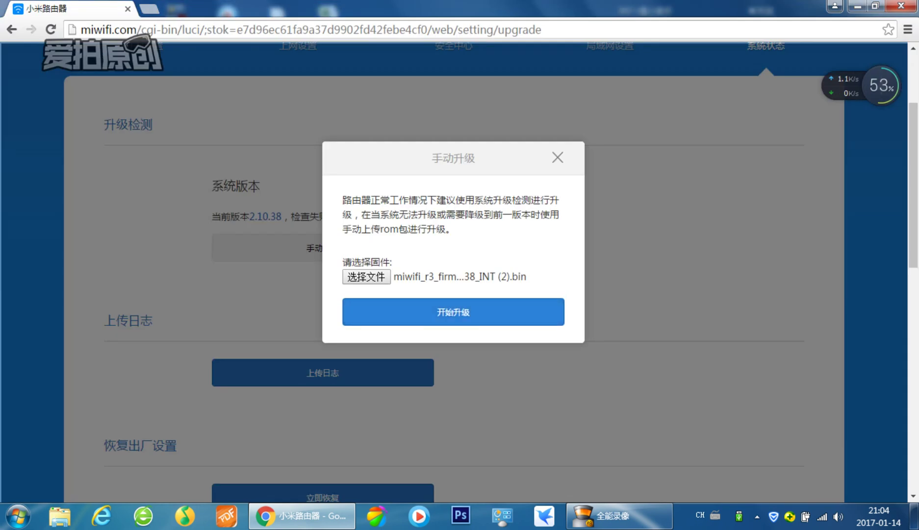
- Start the upgrade with 开始升级 and wait for the router to reboot to login
{"action": "key", "text": "Tab"}
{"action": "key", "text": "Return"}
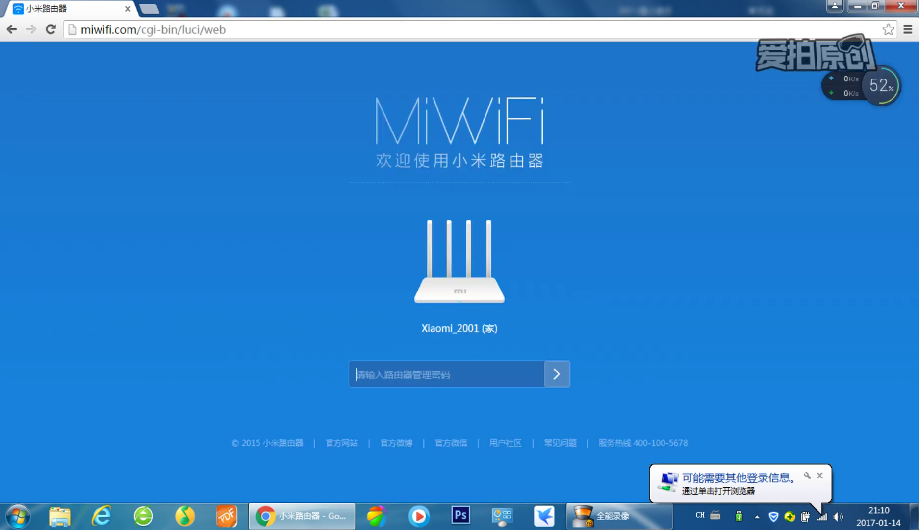
- Sign back in to the router with the admin password
{"action": "type", "text": "•••••••"}
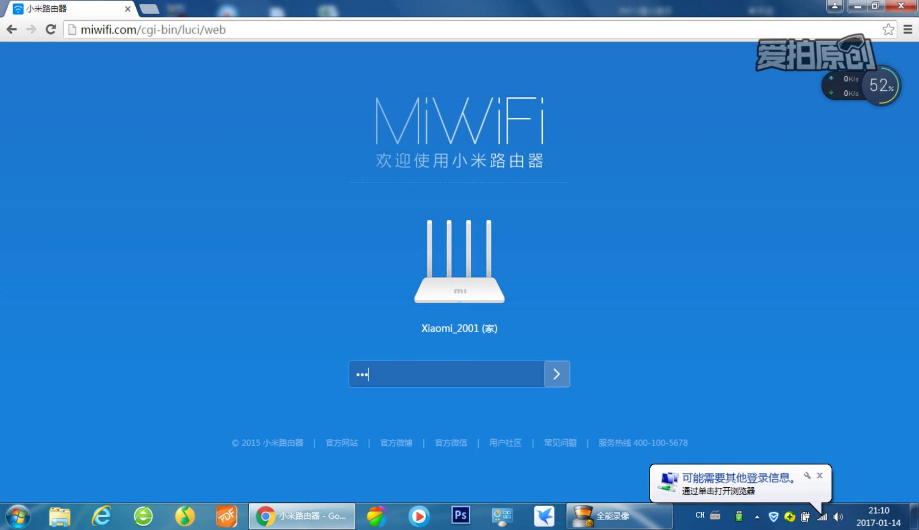
{"action": "type", "text": "••"}
{"action": "key", "text": "Return"}
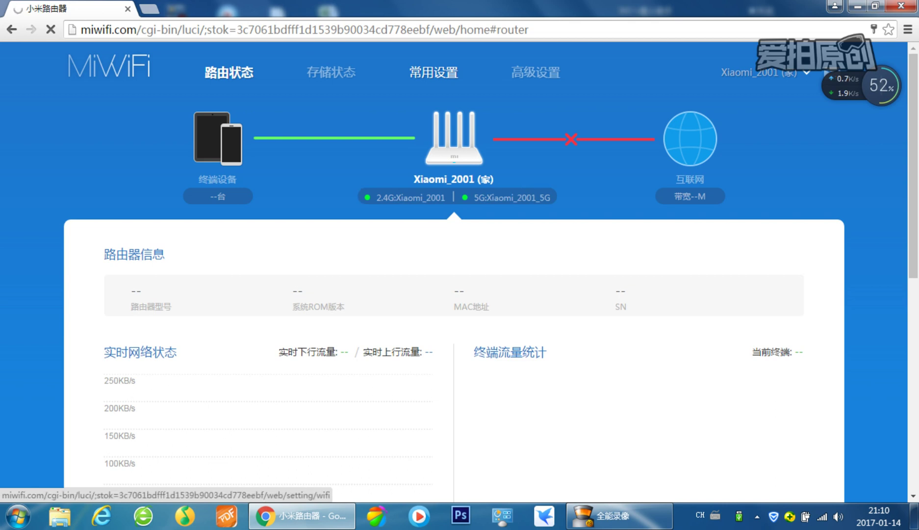
- Expand the 系统语言 dropdown under 常用设置 > 系统状态 to list English, 한국, 简体中文, 繁體中文
{"action": "left_click", "coordinate": [434, 72]}
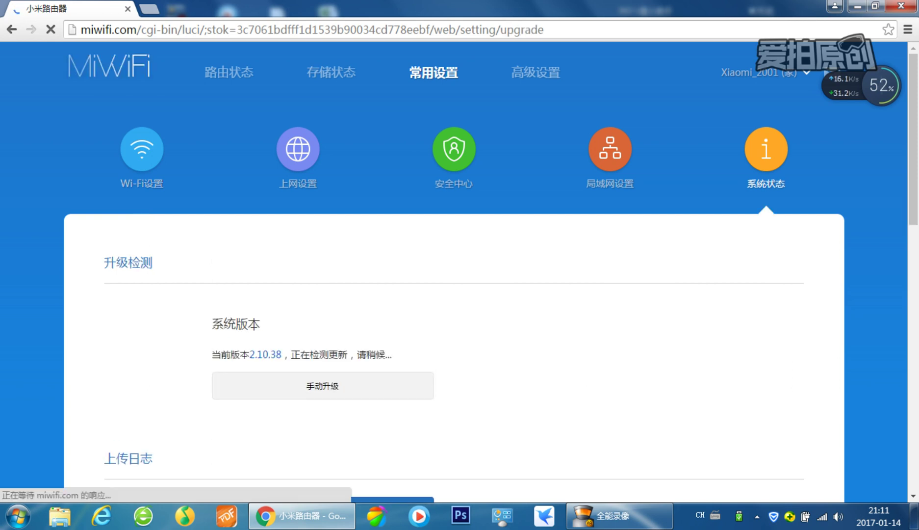
{"action": "scroll", "coordinate": [454, 270], "scroll_direction": "down", "scroll_amount": 11}
{"action": "scroll", "coordinate": [454, 269], "scroll_direction": "down", "scroll_amount": 2}
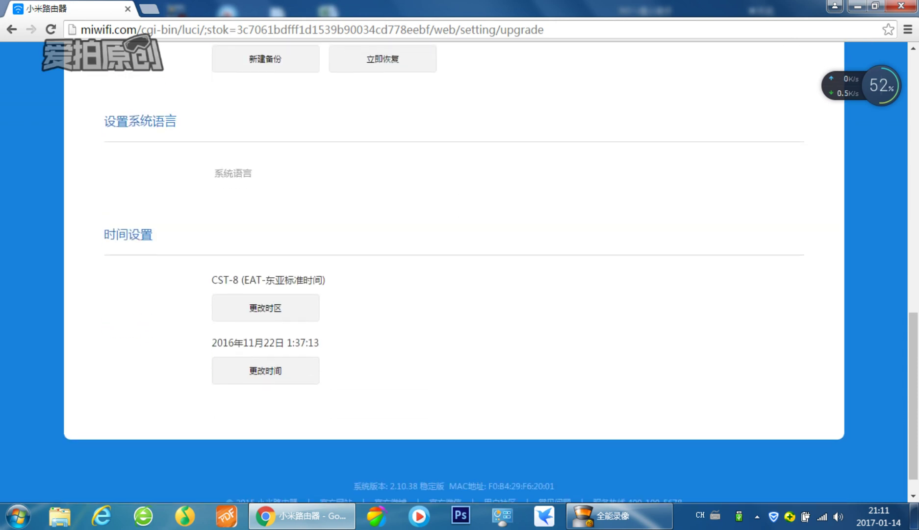
{"action": "left_click", "coordinate": [285, 173]}
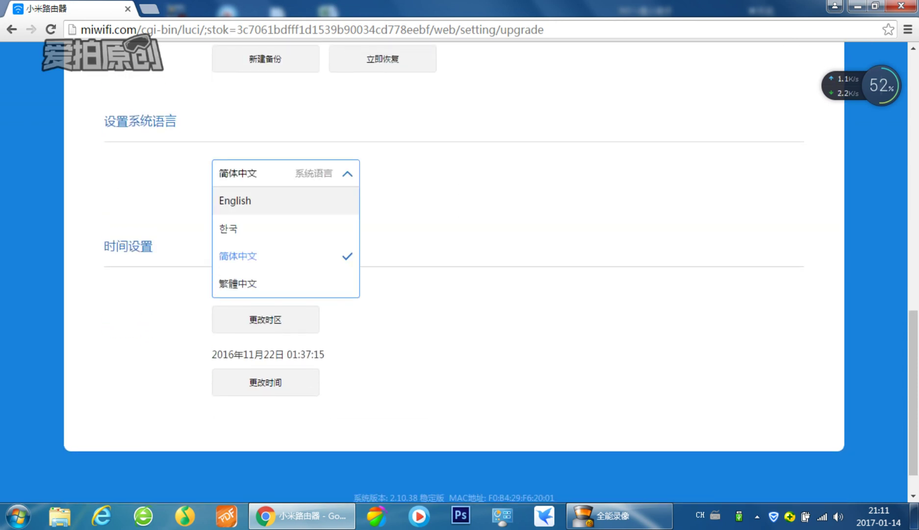